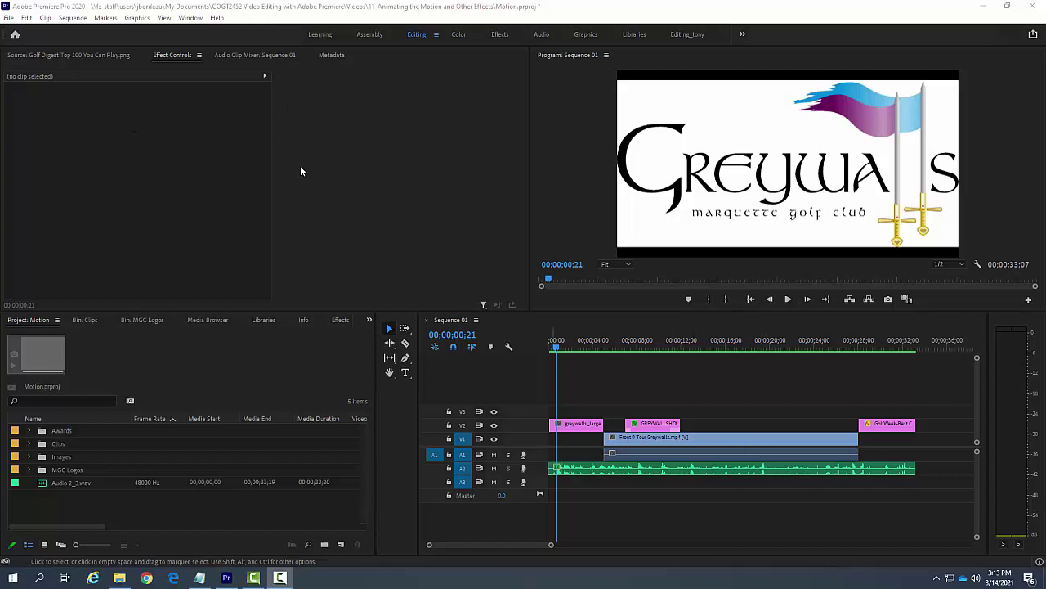
- Make the Sequence 01 timeline the active panel
{"action": "left_click", "coordinate": [698, 390]}
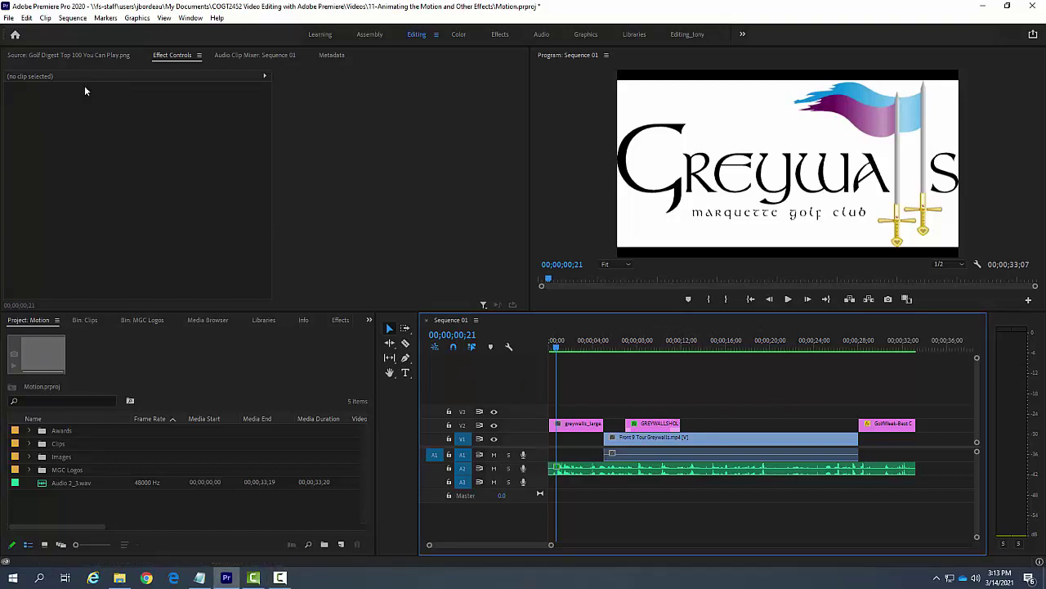
- Queue Sequence 01 to Media Encoder as H.264 with the Mobile Device 1080p HD preset
{"action": "left_click", "coordinate": [10, 19]}
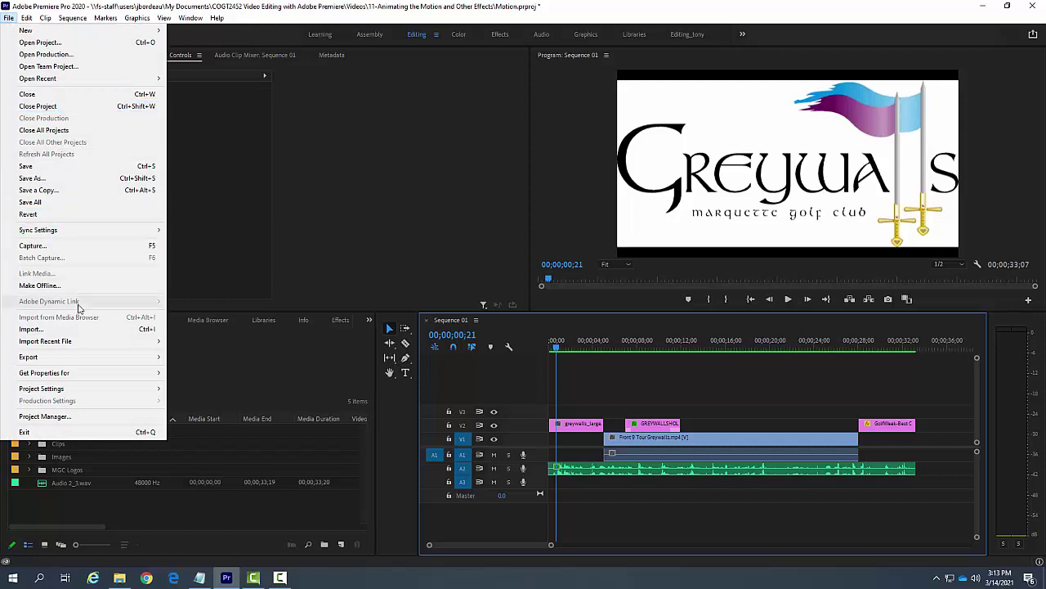
{"action": "mouse_move", "coordinate": [100, 365]}
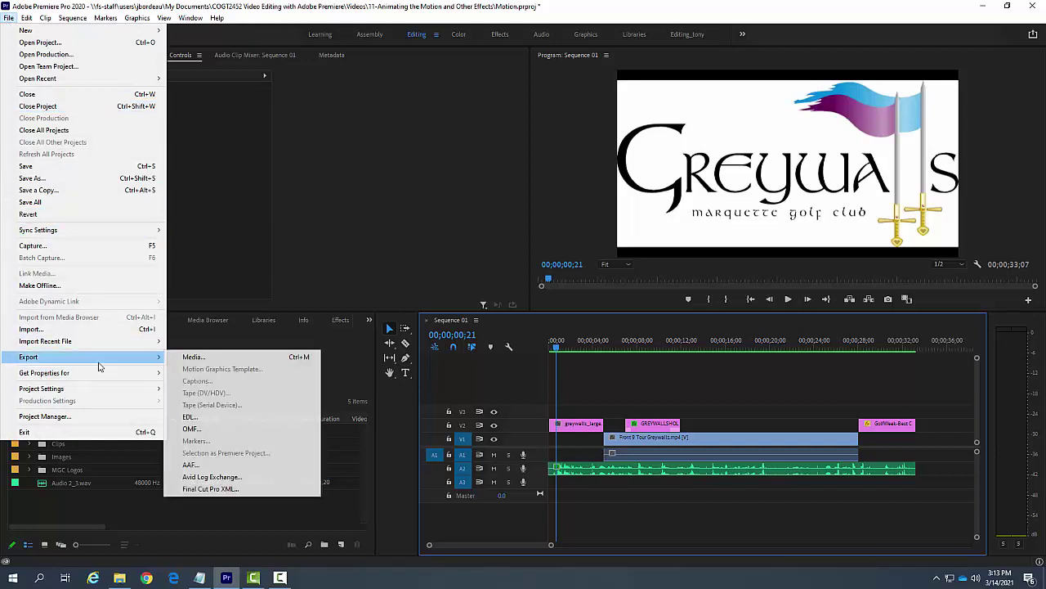
{"action": "left_click", "coordinate": [193, 357]}
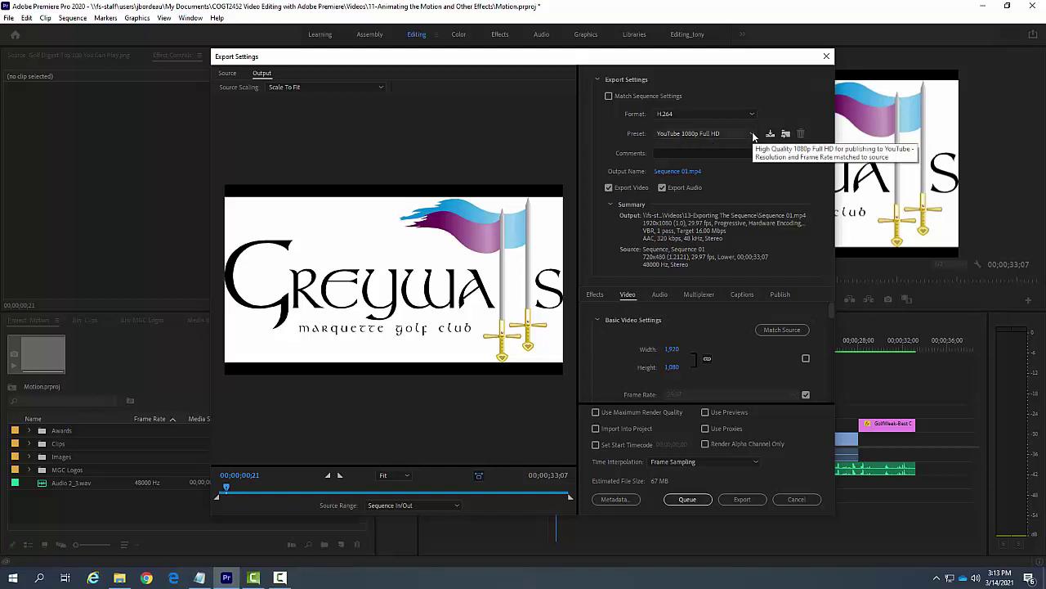
{"action": "left_click", "coordinate": [752, 136]}
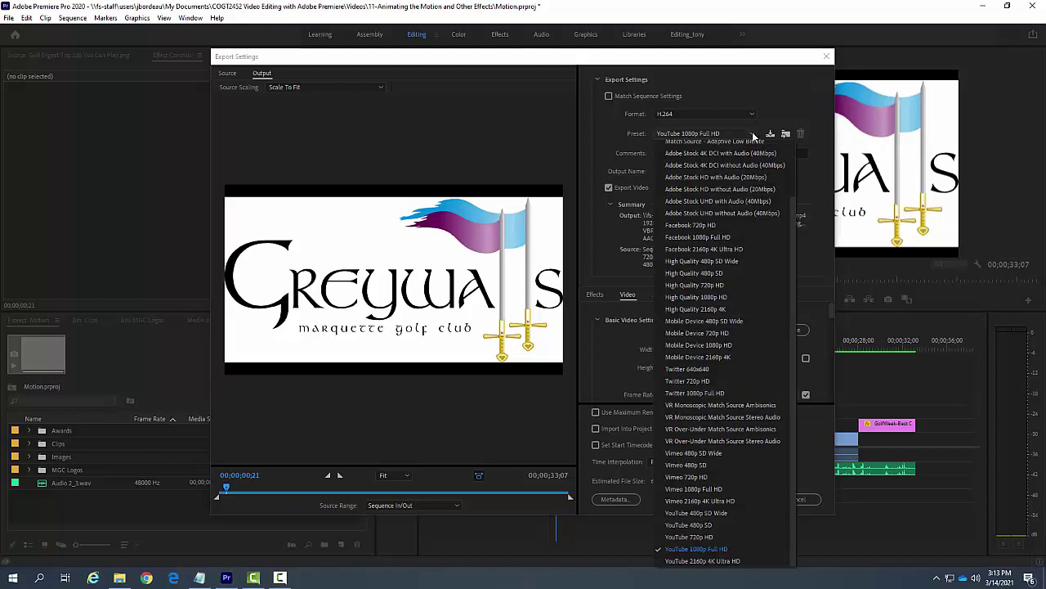
{"action": "left_click", "coordinate": [708, 350]}
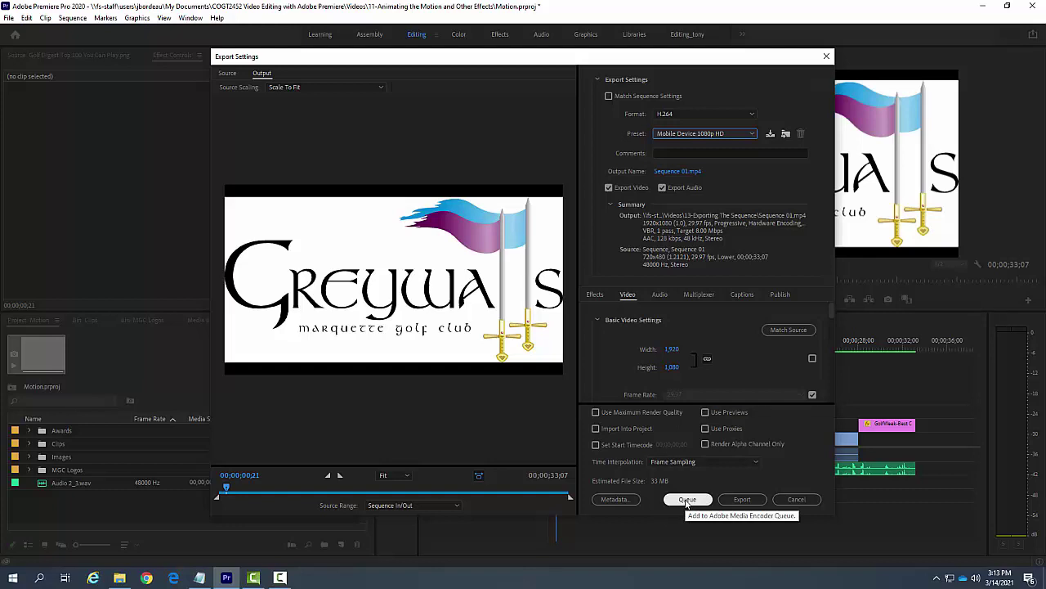
{"action": "left_click", "coordinate": [687, 501]}
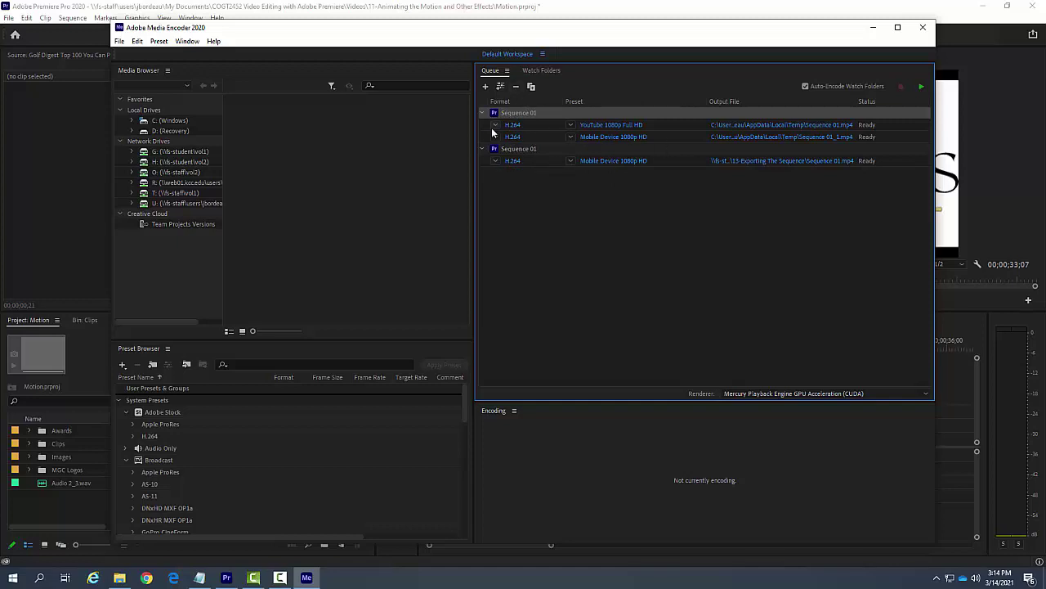
- Remove the duplicate second Sequence 01 job from the Media Encoder queue
{"action": "right_click", "coordinate": [516, 163]}
{"action": "left_click", "coordinate": [553, 278]}
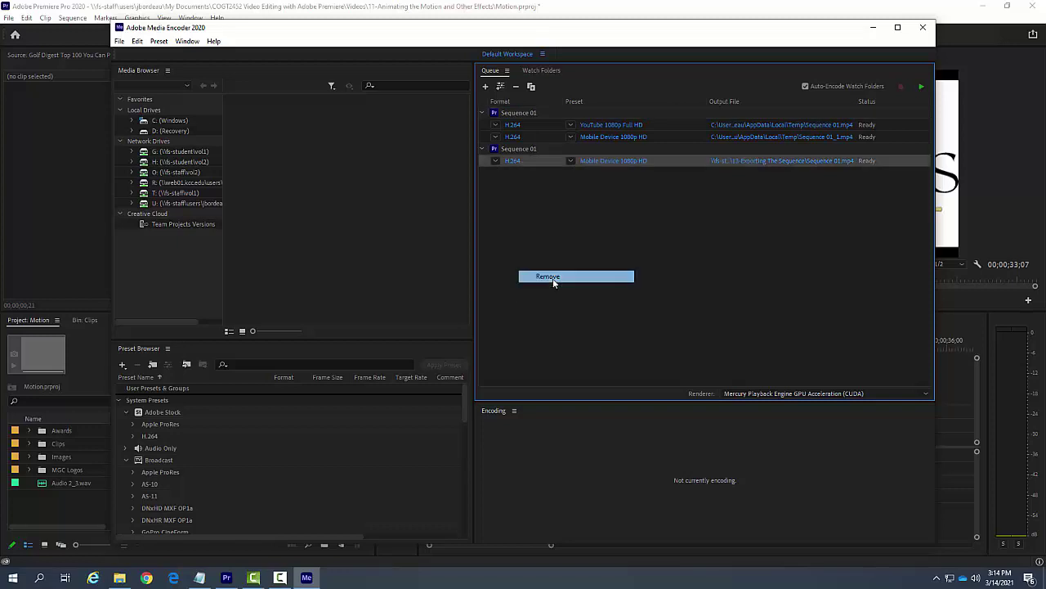
{"action": "left_click", "coordinate": [579, 322]}
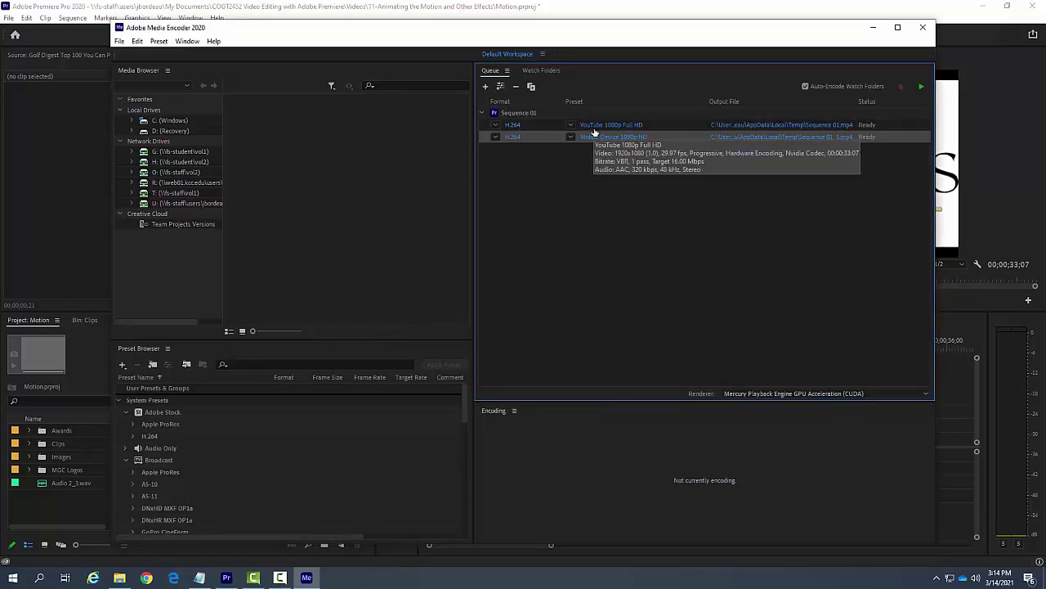
{"action": "mouse_move", "coordinate": [604, 129]}
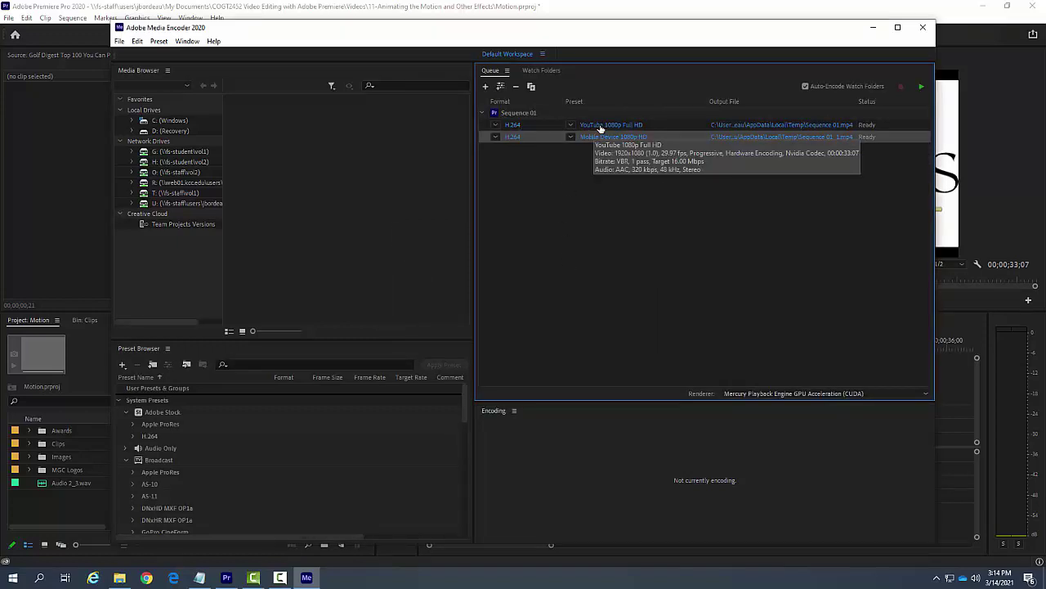
- Add a third Sequence 01 output using the Twitter 1080p Full HD preset
{"action": "left_click", "coordinate": [502, 87]}
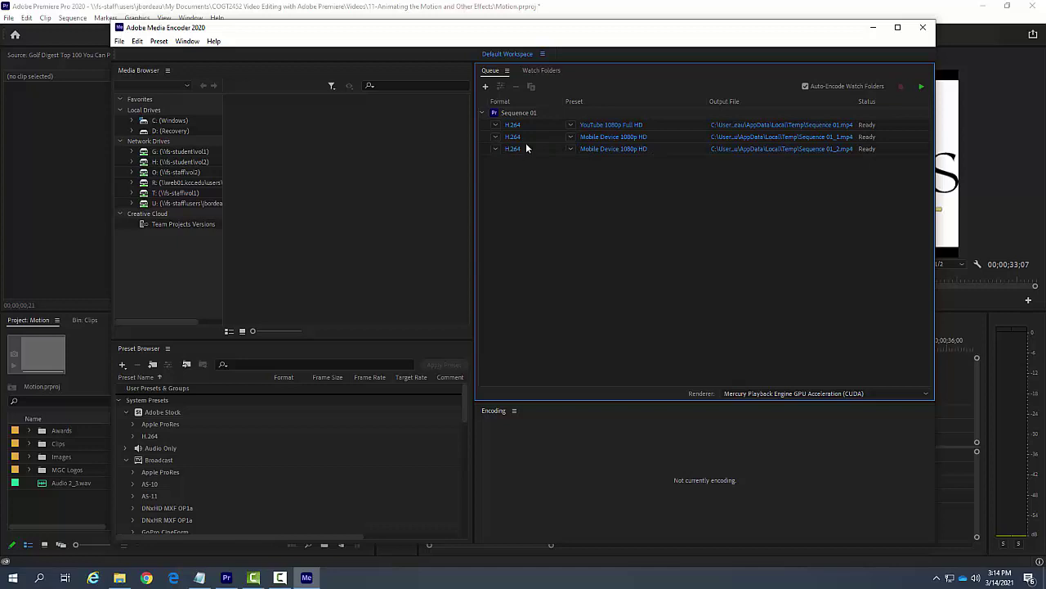
{"action": "left_click", "coordinate": [570, 149]}
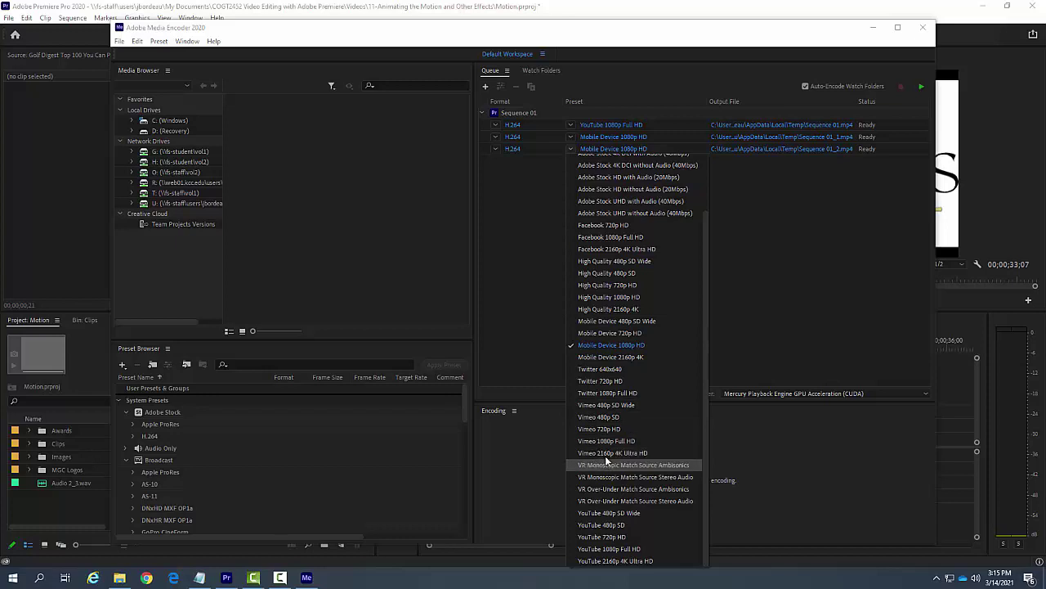
{"action": "left_click", "coordinate": [610, 393]}
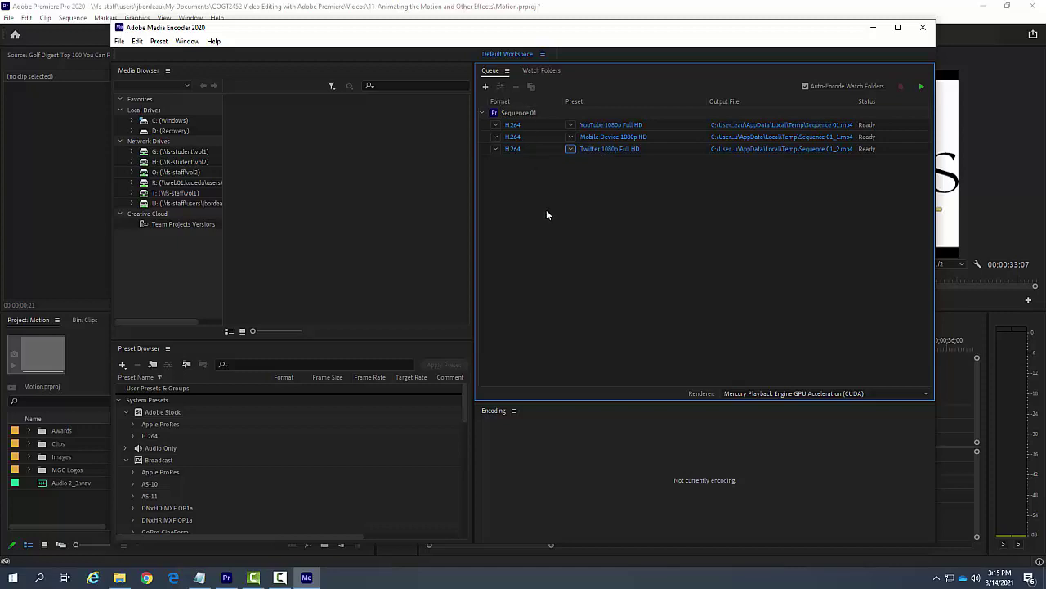
- Add a fourth Sequence 01 output using the Facebook 720p HD preset
{"action": "left_click", "coordinate": [515, 113]}
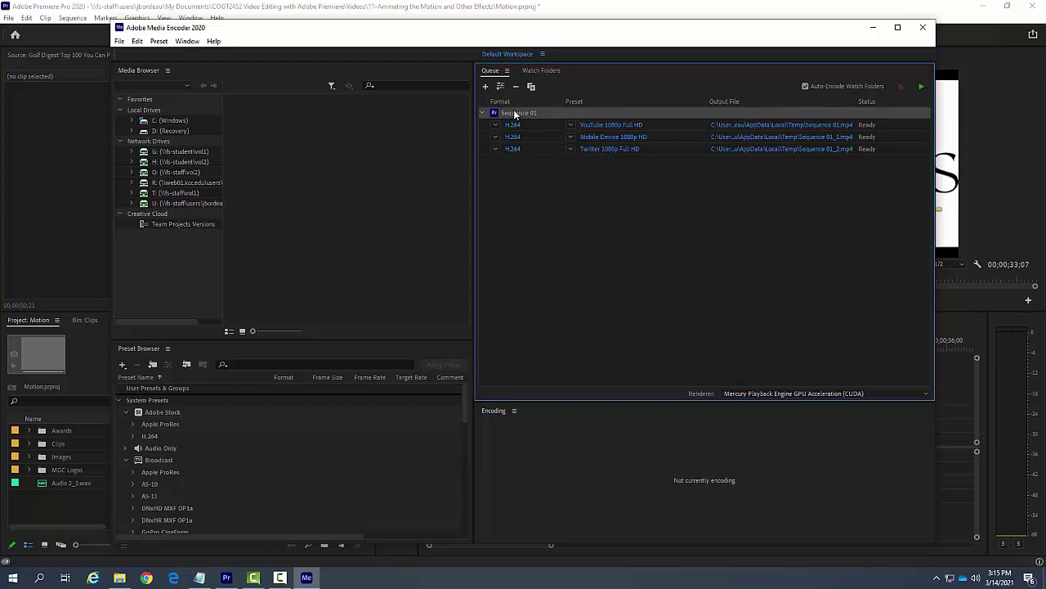
{"action": "left_click", "coordinate": [500, 87]}
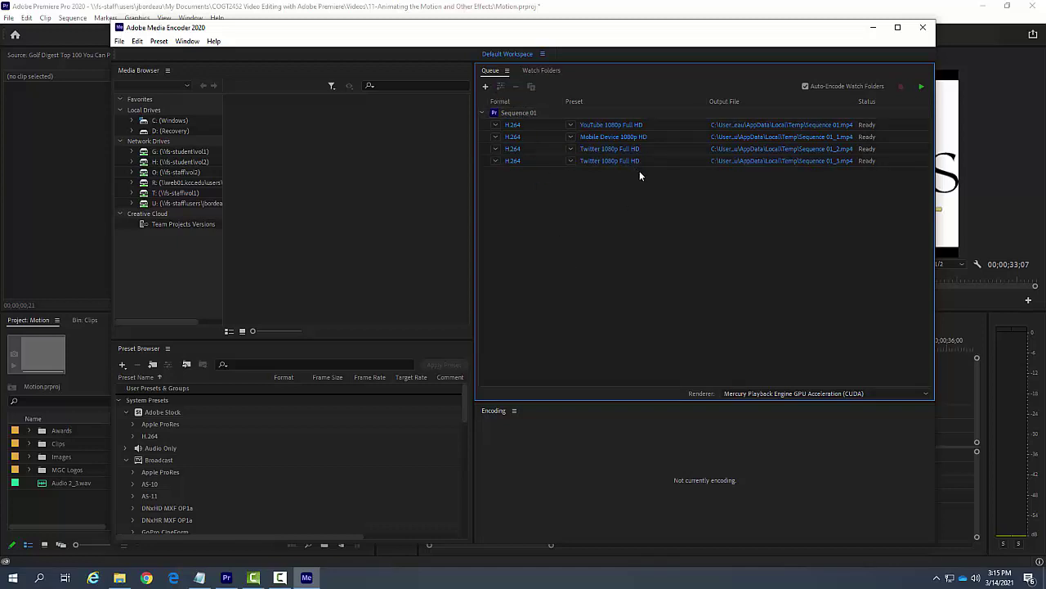
{"action": "left_click", "coordinate": [571, 160]}
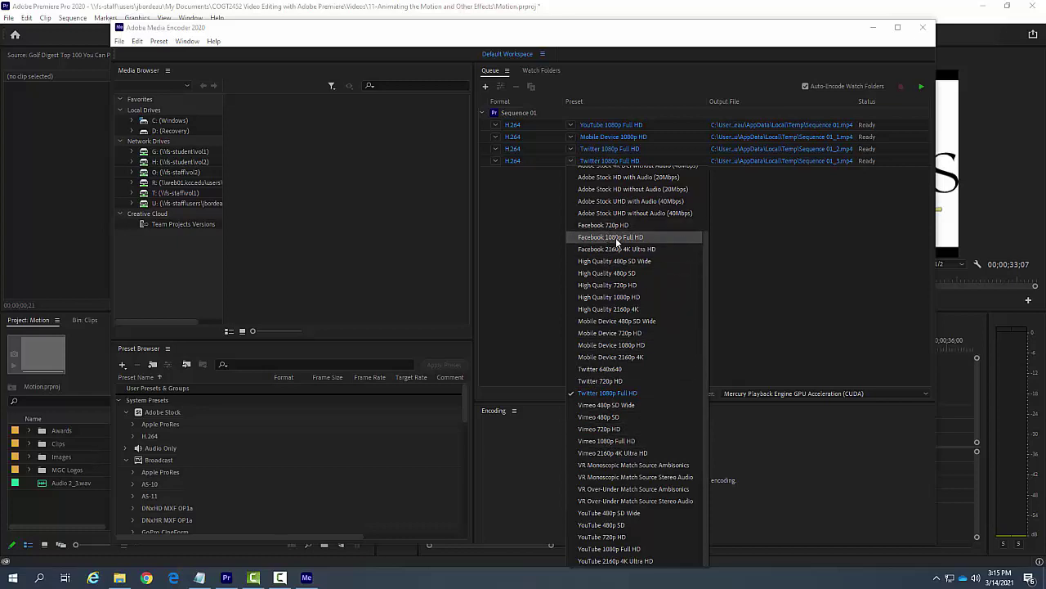
{"action": "left_click", "coordinate": [616, 224]}
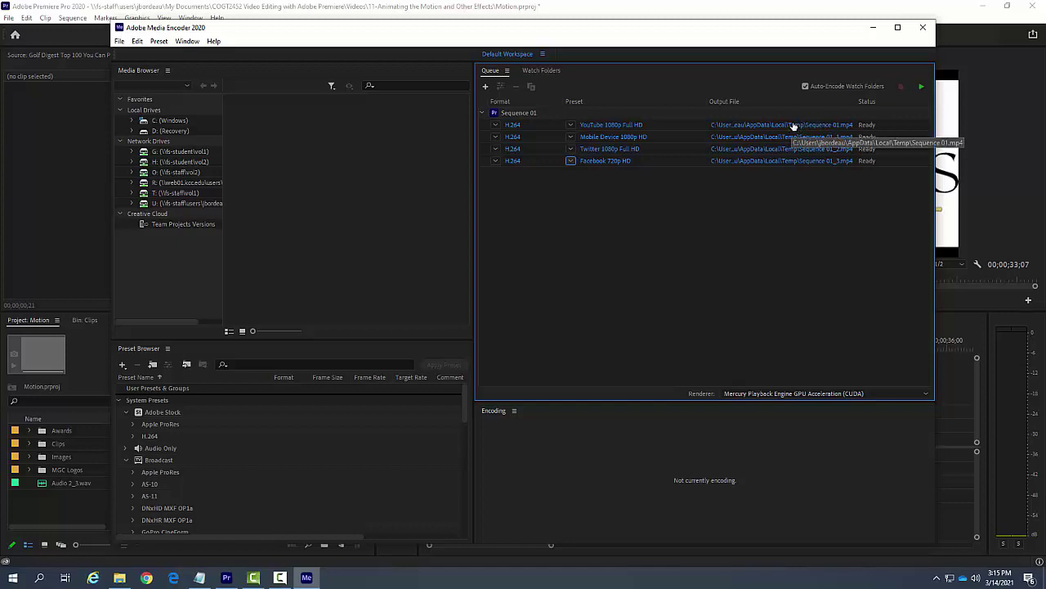
- Save the YouTube output as 'Greywalls Hole Number 9 - Youtube.mp4' in 13-Exporting The Sequence
{"action": "left_click", "coordinate": [793, 126]}
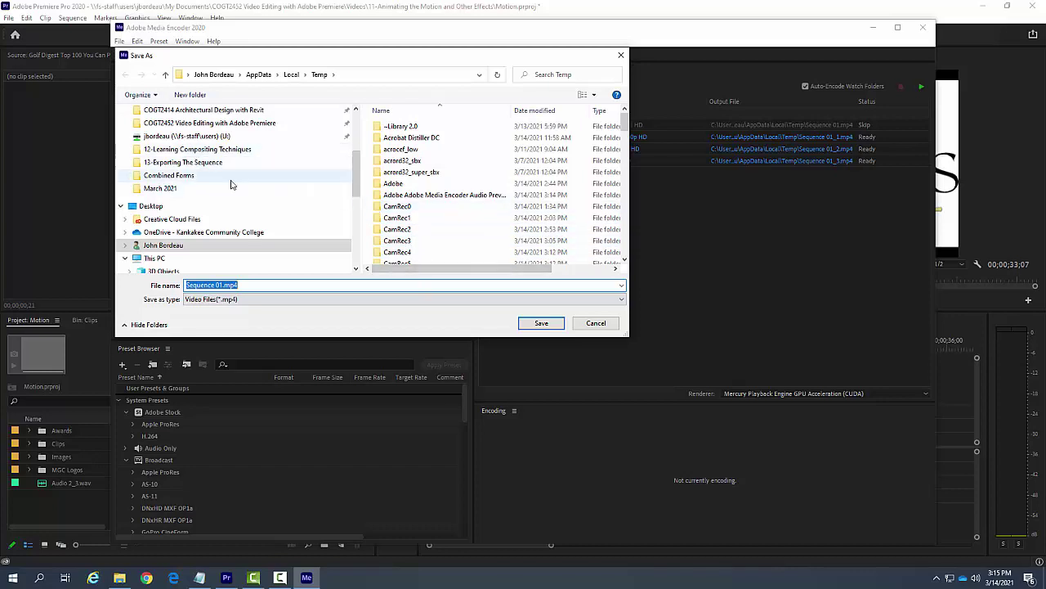
{"action": "left_click", "coordinate": [186, 164]}
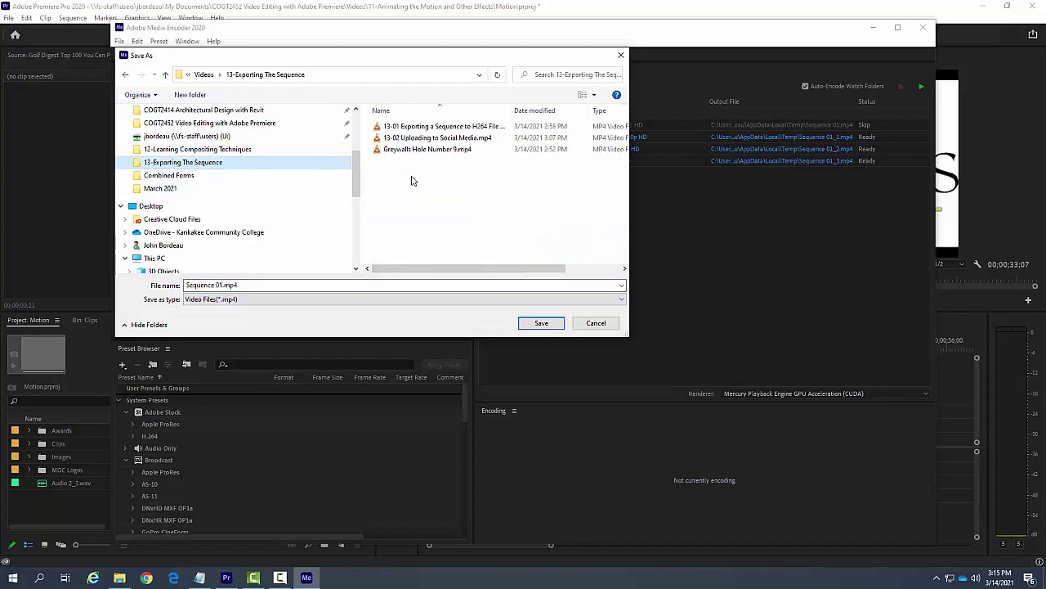
{"action": "left_click_drag", "start_coordinate": [183, 286], "coordinate": [238, 285]}
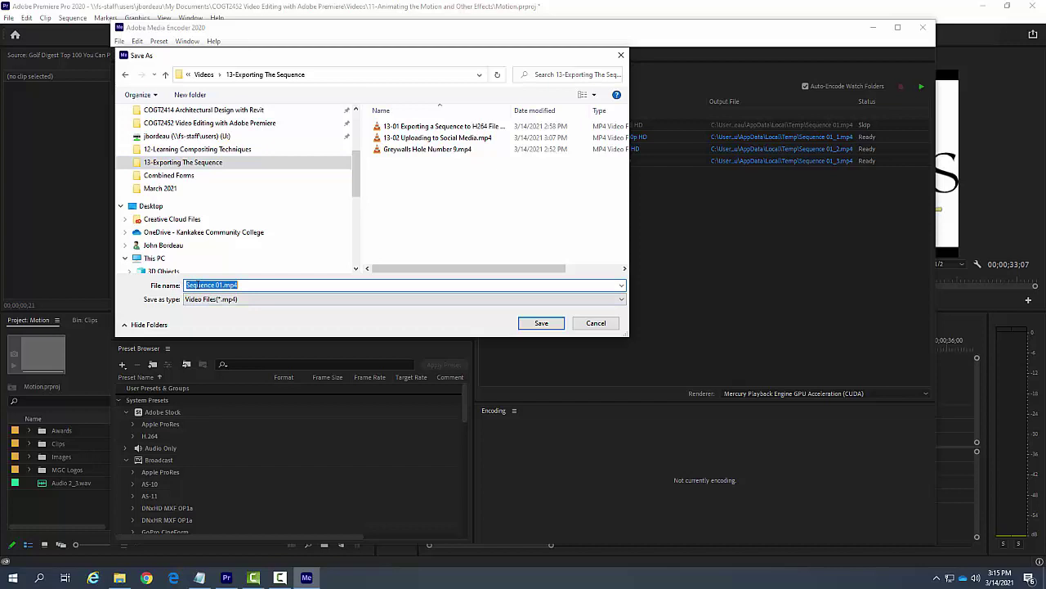
{"action": "left_click", "coordinate": [400, 150]}
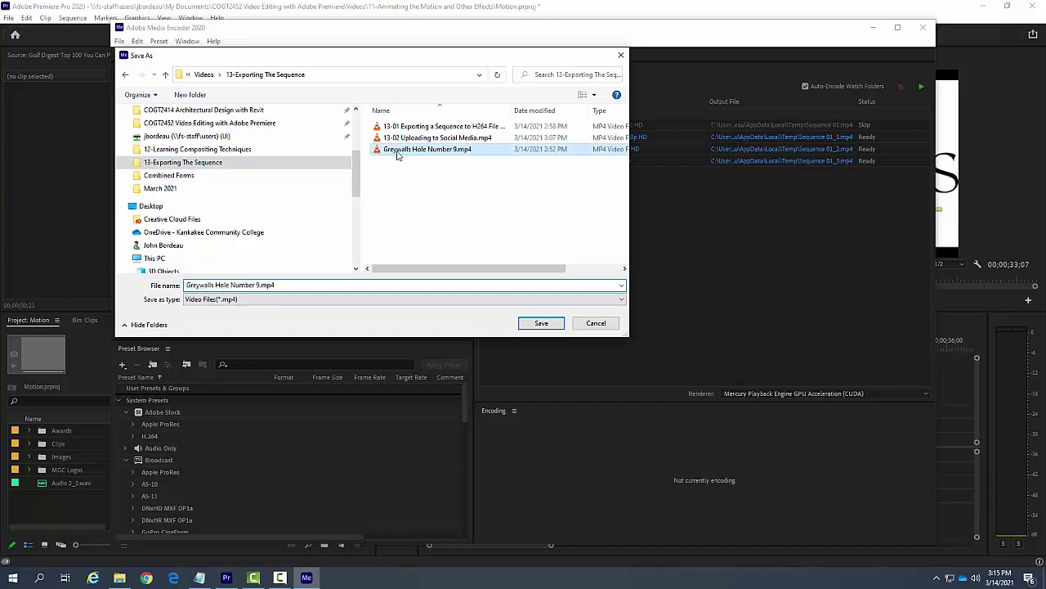
{"action": "left_click", "coordinate": [260, 285]}
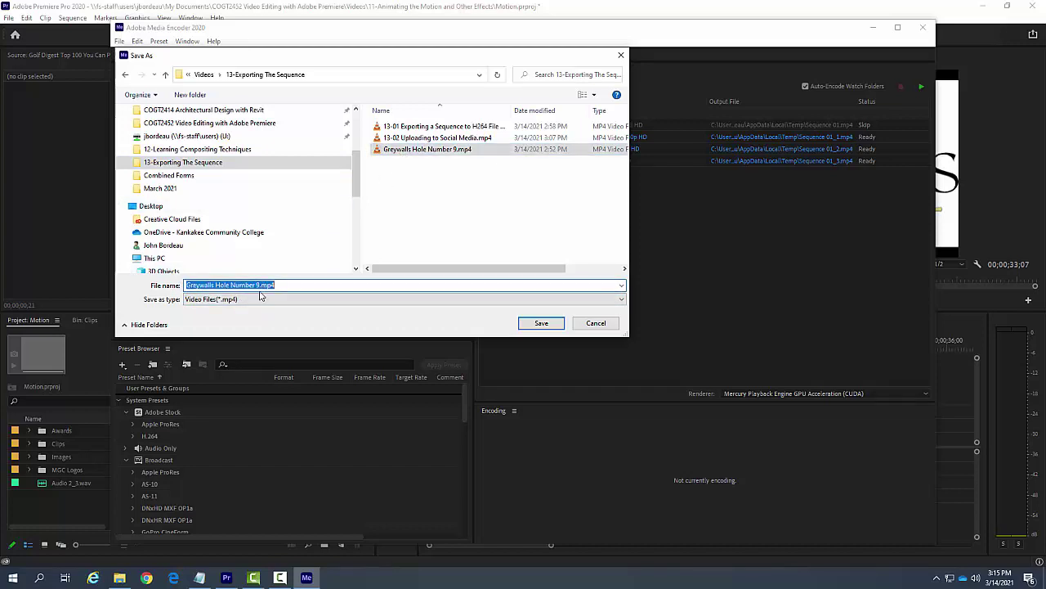
{"action": "left_click", "coordinate": [352, 36]}
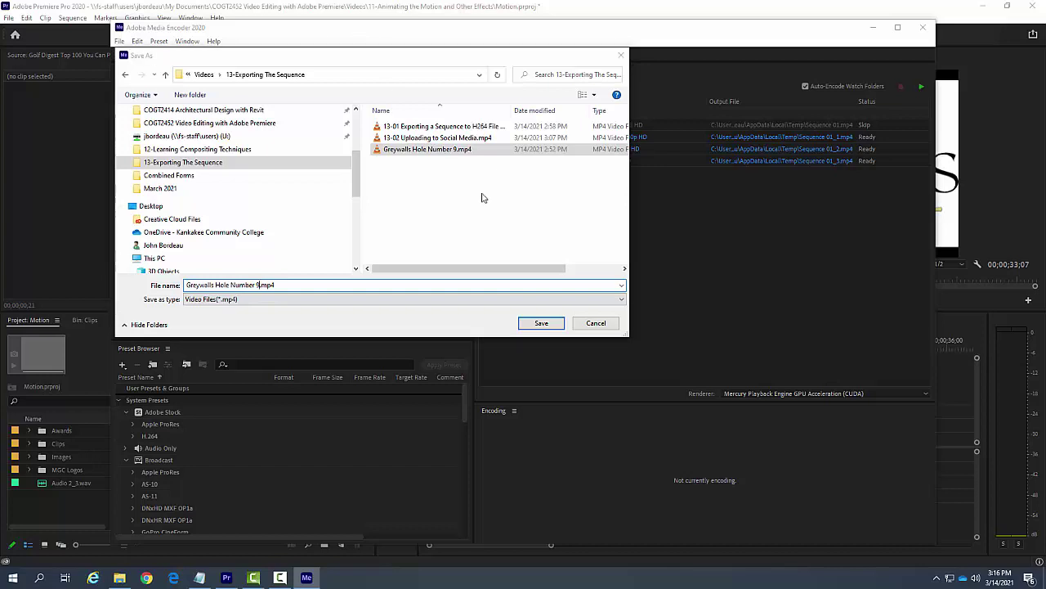
{"action": "left_click_drag", "start_coordinate": [526, 58], "coordinate": [764, 189]}
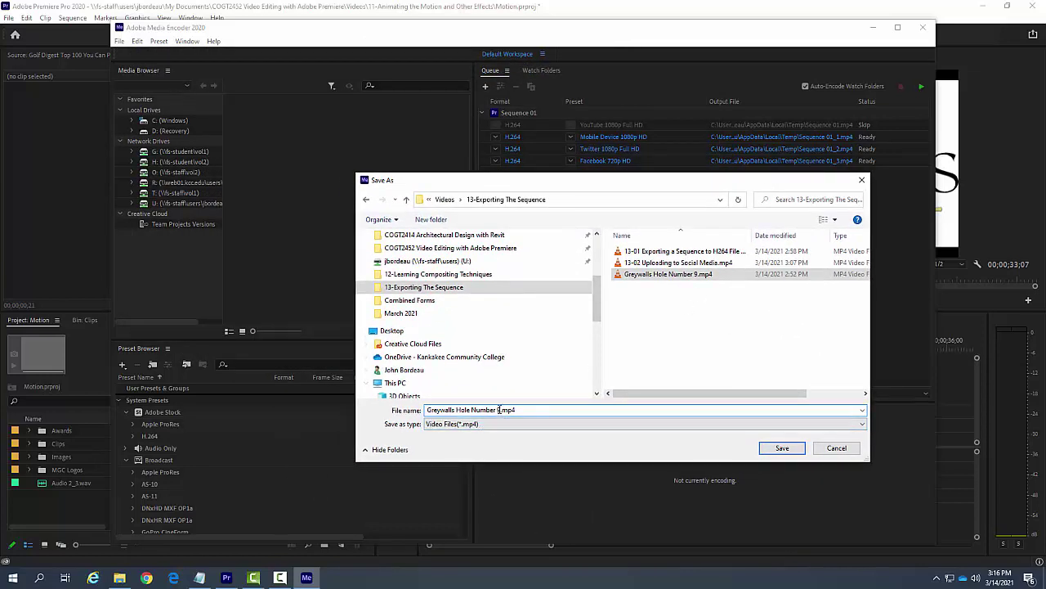
{"action": "type", "text": "- Y"}
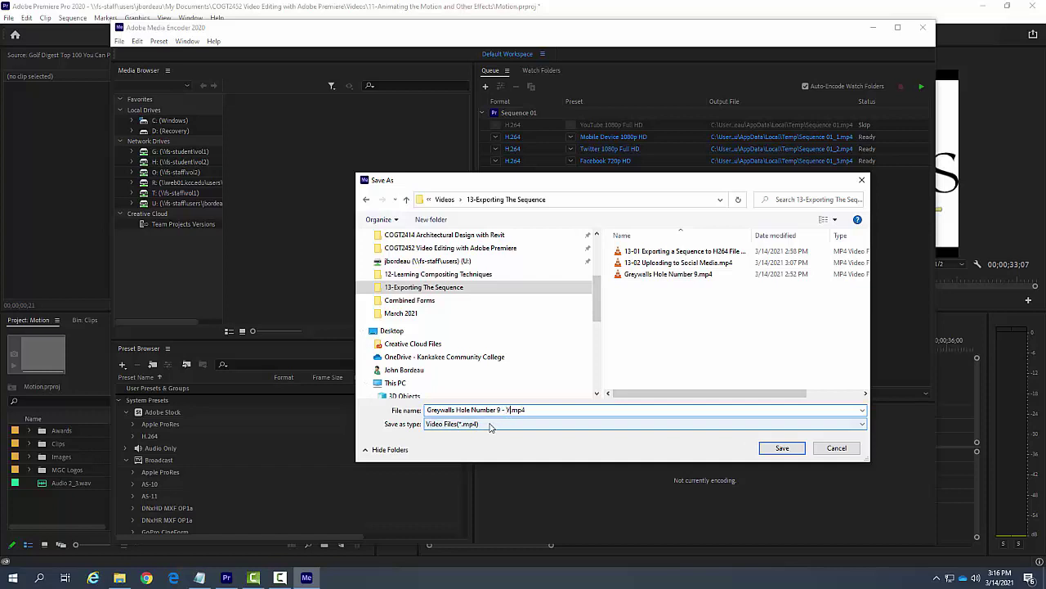
{"action": "type", "text": "outube"}
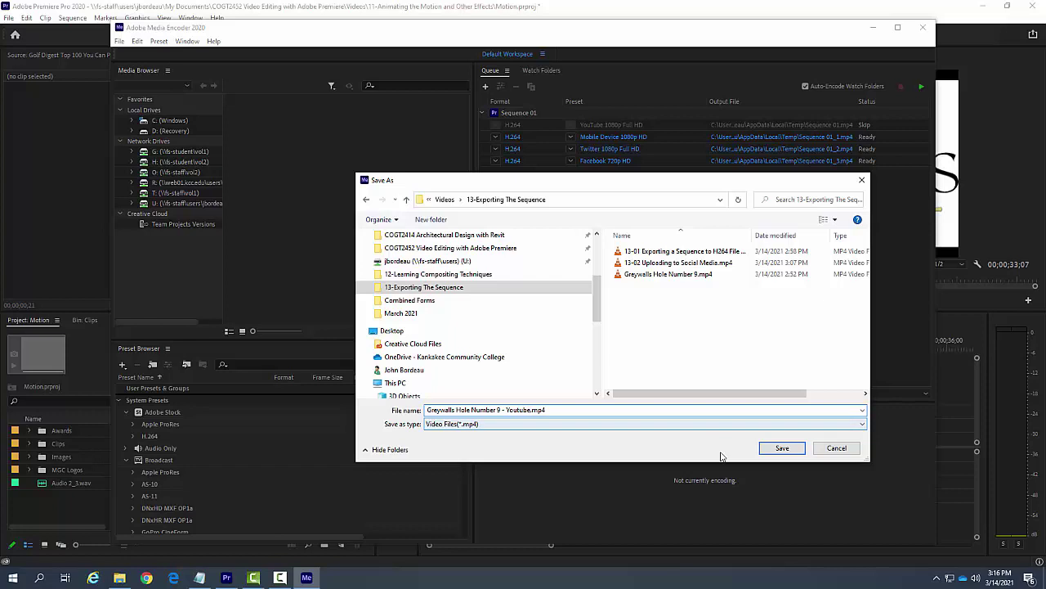
{"action": "left_click", "coordinate": [782, 448]}
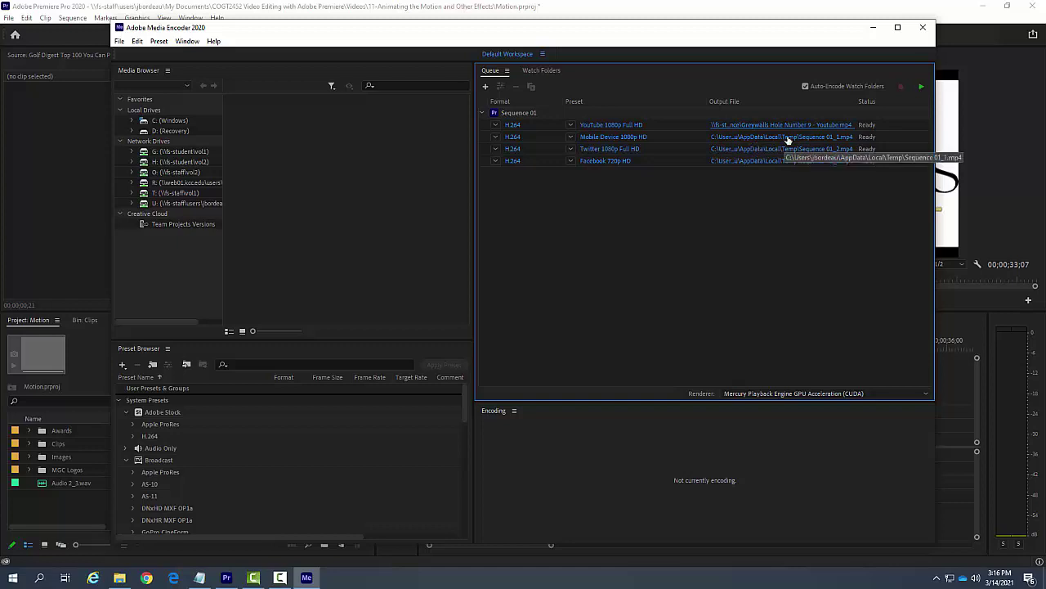
- Save the Mobile Device output as 'Greywalls Hole Number 9 - Mobile 1080p.mp4' in 13-Exporting The Sequence
{"action": "left_click", "coordinate": [787, 140]}
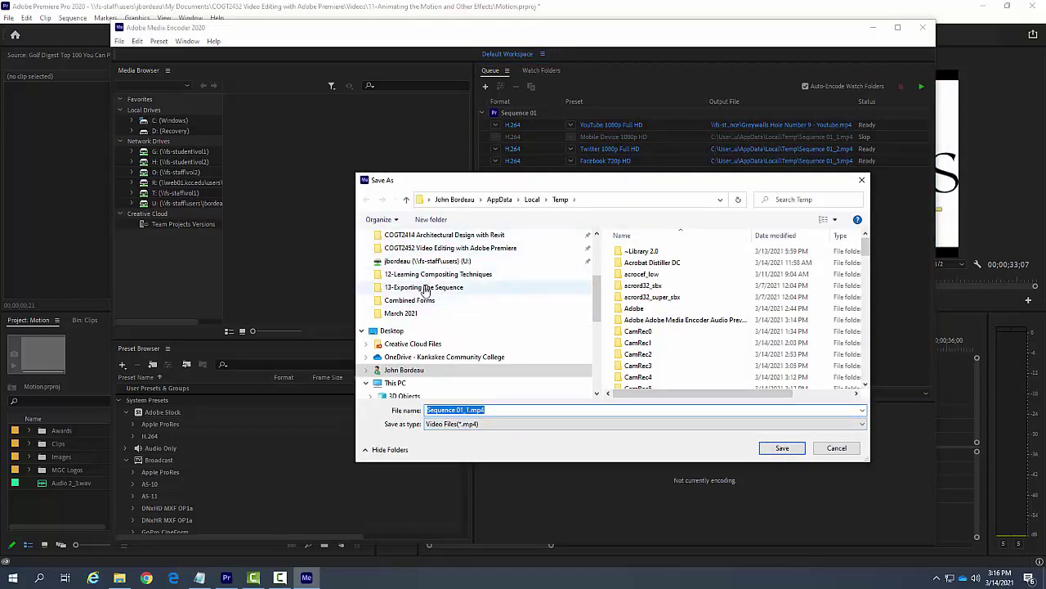
{"action": "left_click", "coordinate": [425, 289]}
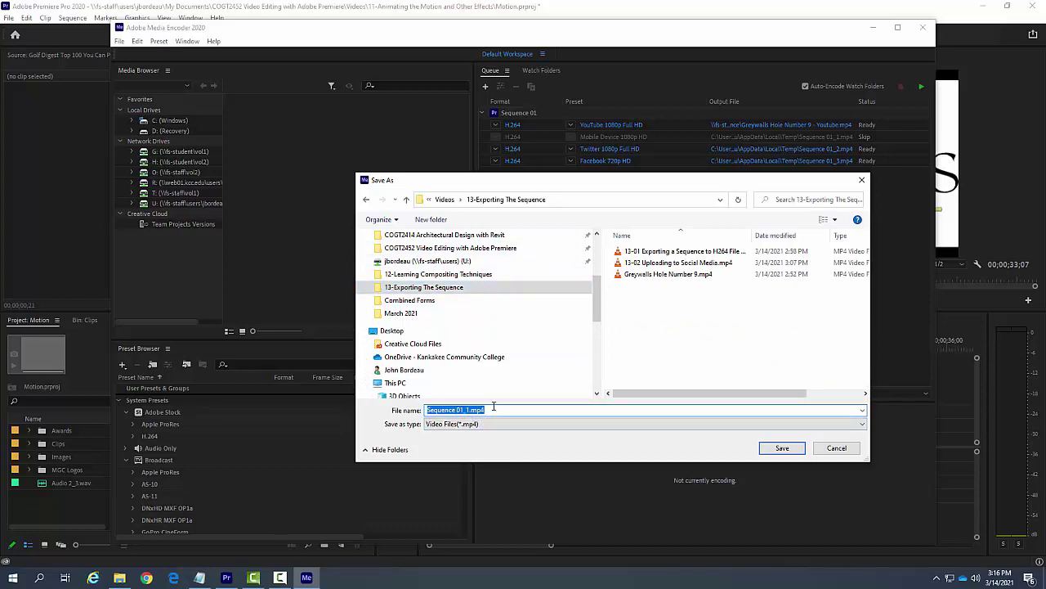
{"action": "left_click", "coordinate": [642, 275]}
{"action": "left_click", "coordinate": [499, 411]}
{"action": "left_click_drag", "start_coordinate": [499, 411], "coordinate": [563, 425]}
{"action": "type", "text": "- "}
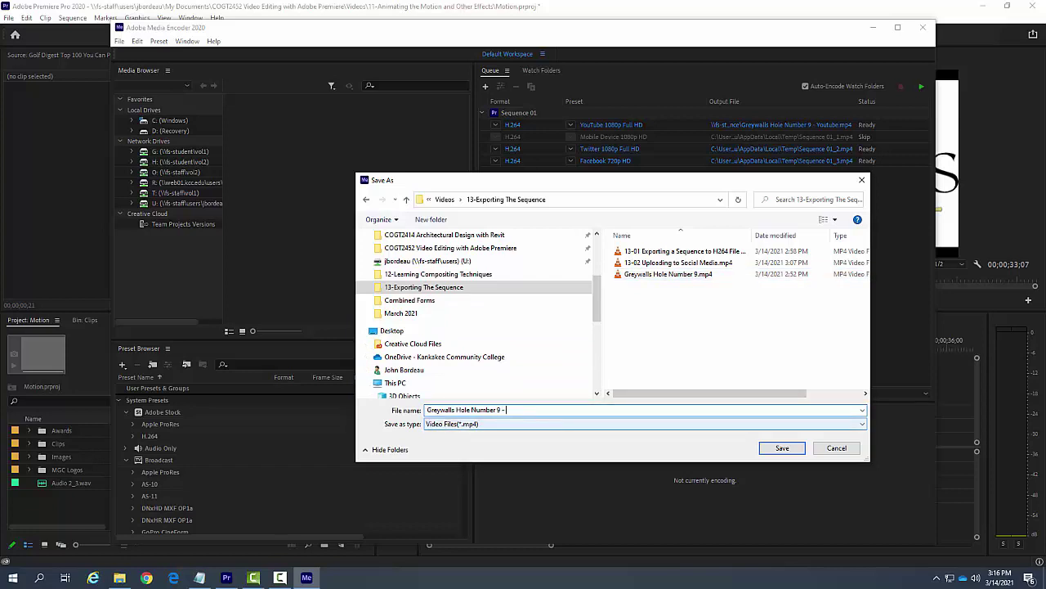
{"action": "type", "text": "Mobile 1080"}
{"action": "key", "text": "BackSpace"}
{"action": "left_click", "coordinate": [778, 450]}
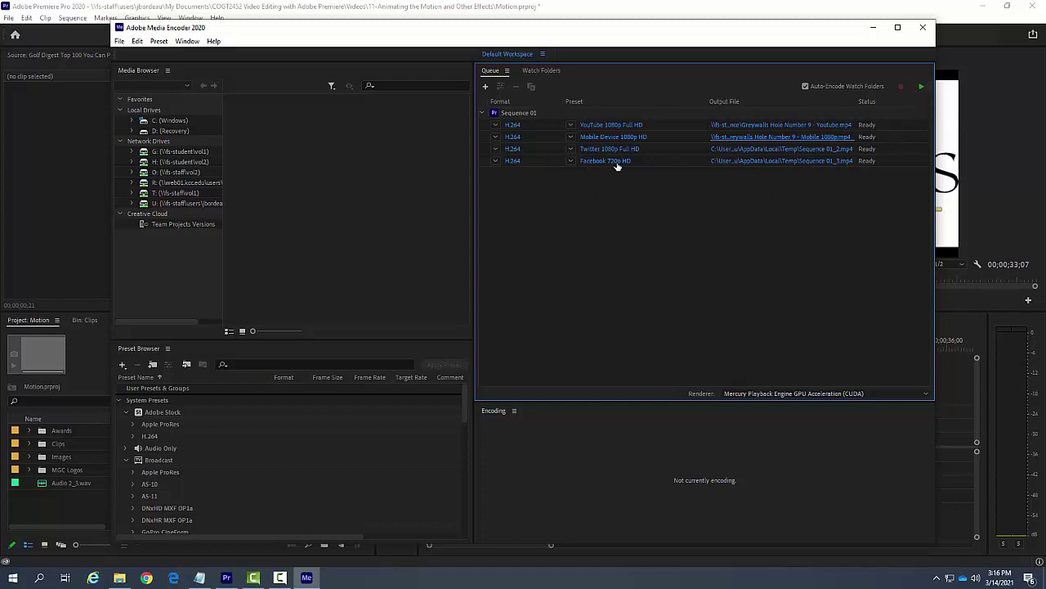
{"action": "mouse_move", "coordinate": [617, 166]}
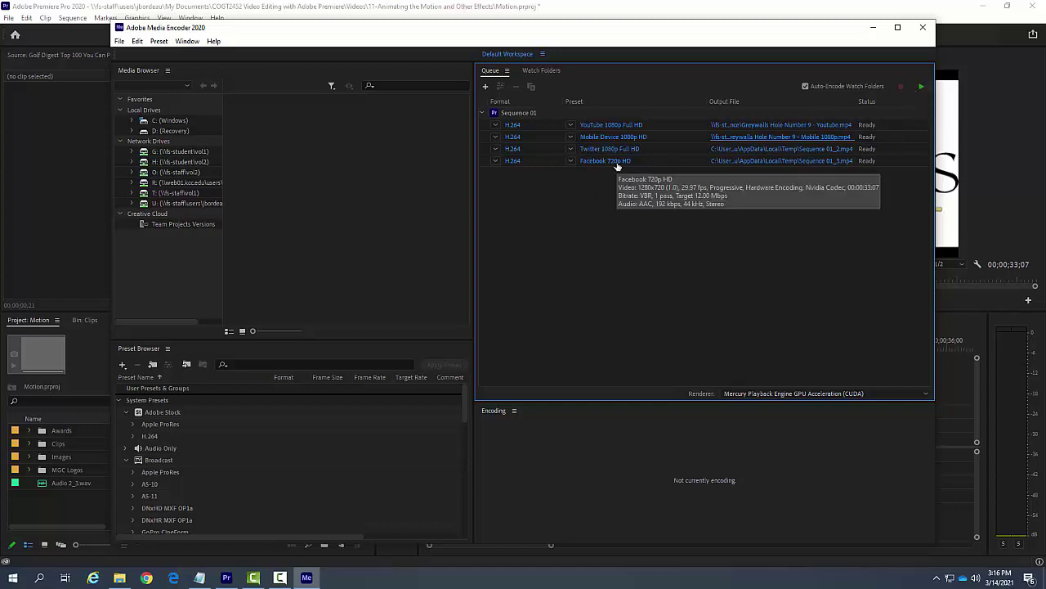